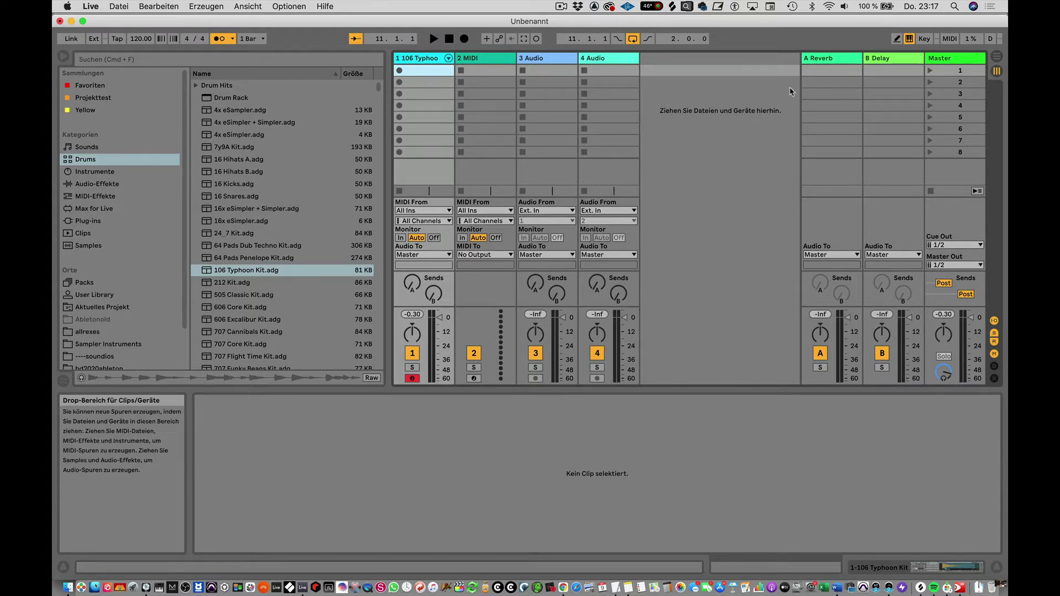
# - Switch to the Arrangement view and loop-record a drum pattern on the 106 Typhoon track at bar 11 with MIDI overdub enabled
pyautogui.click(998, 61)
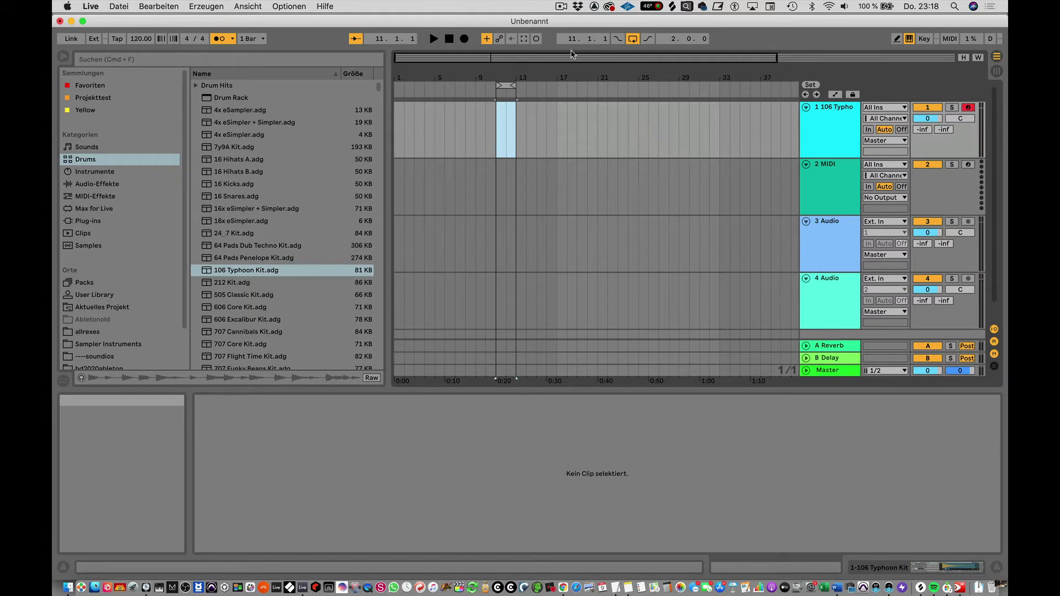
pyautogui.click(464, 38)
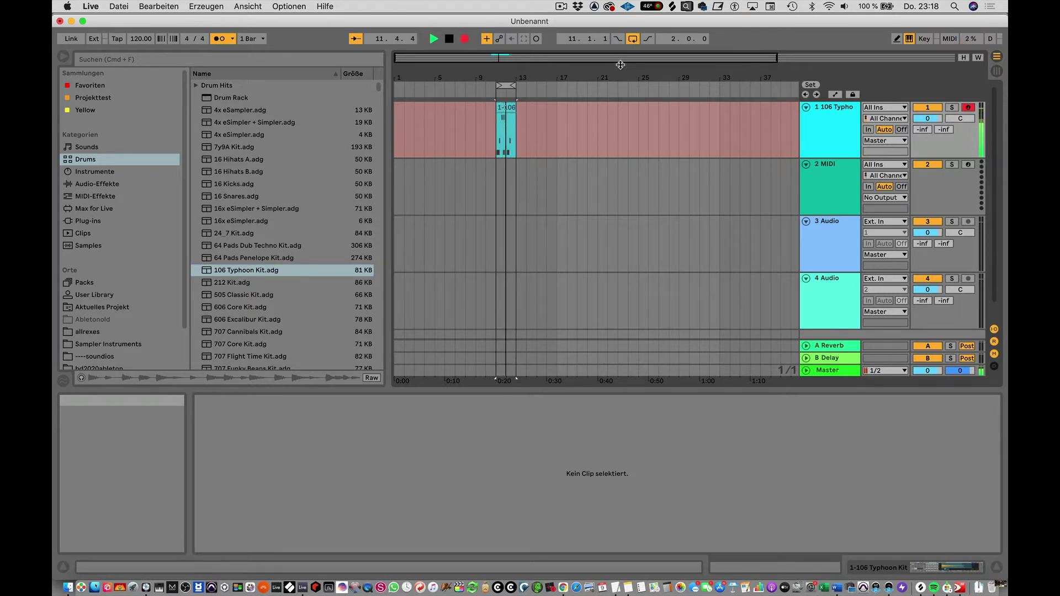
pyautogui.press('space')
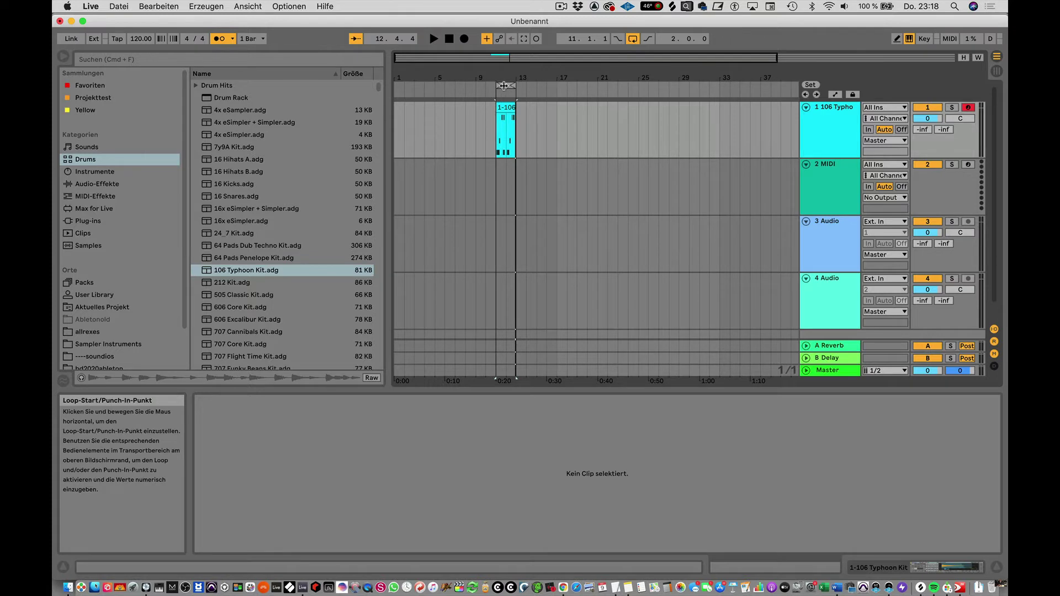
# - Move the two-bar loop to bar 16, disable MIDI overdub and record a new drum pattern on the 106 Typhoon track
pyautogui.moveTo(504, 86); pyautogui.dragTo(556, 86)
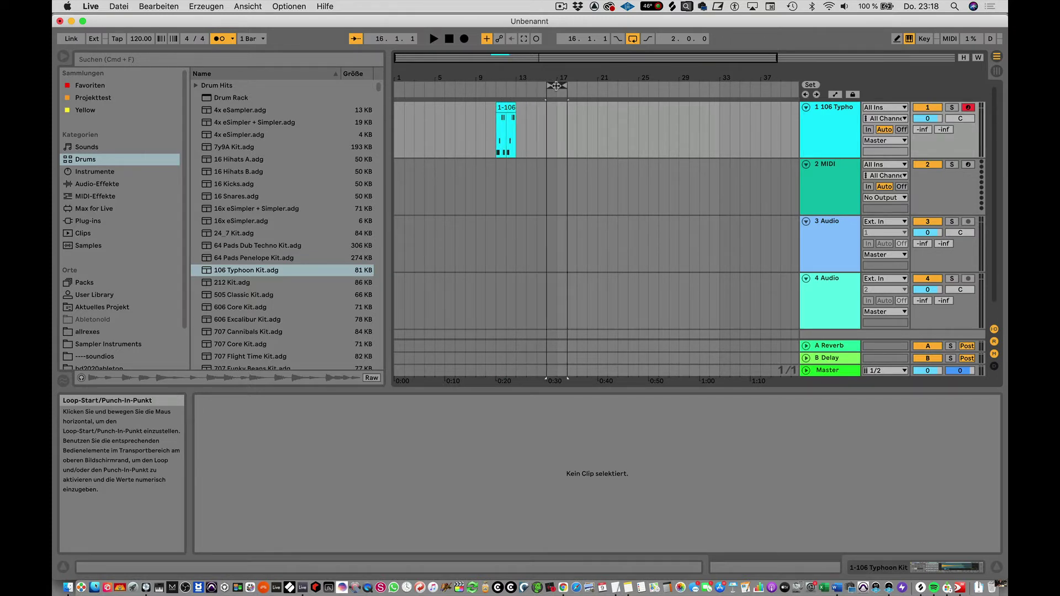
pyautogui.click(486, 39)
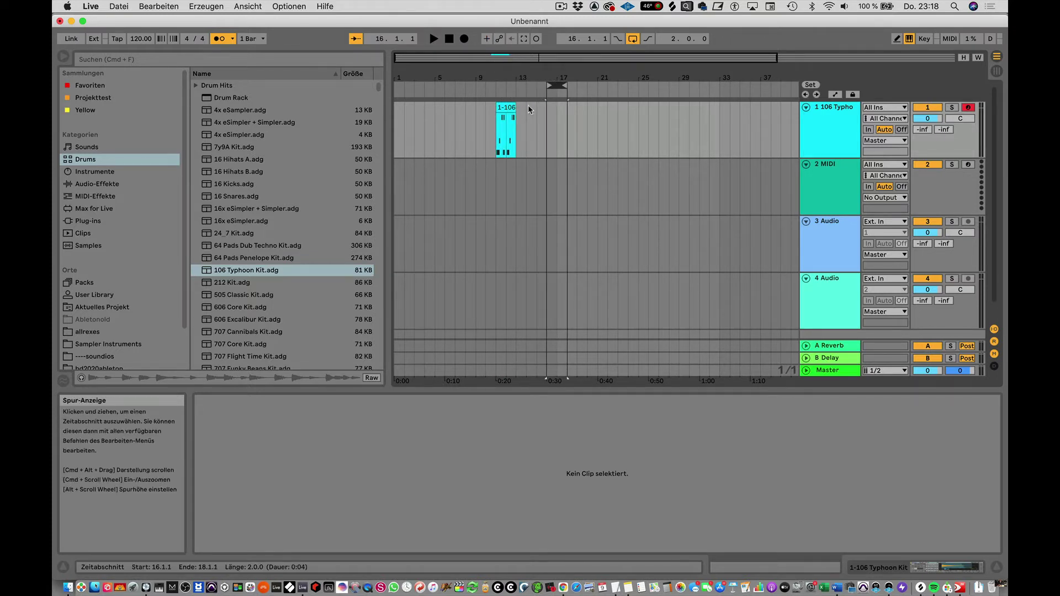
pyautogui.click(464, 39)
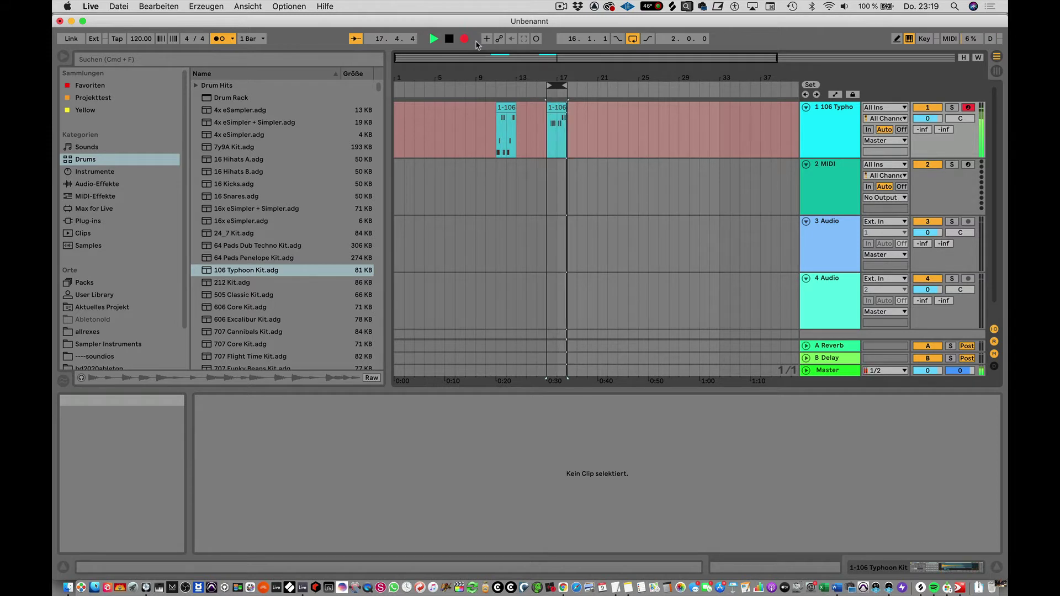
pyautogui.press('space')
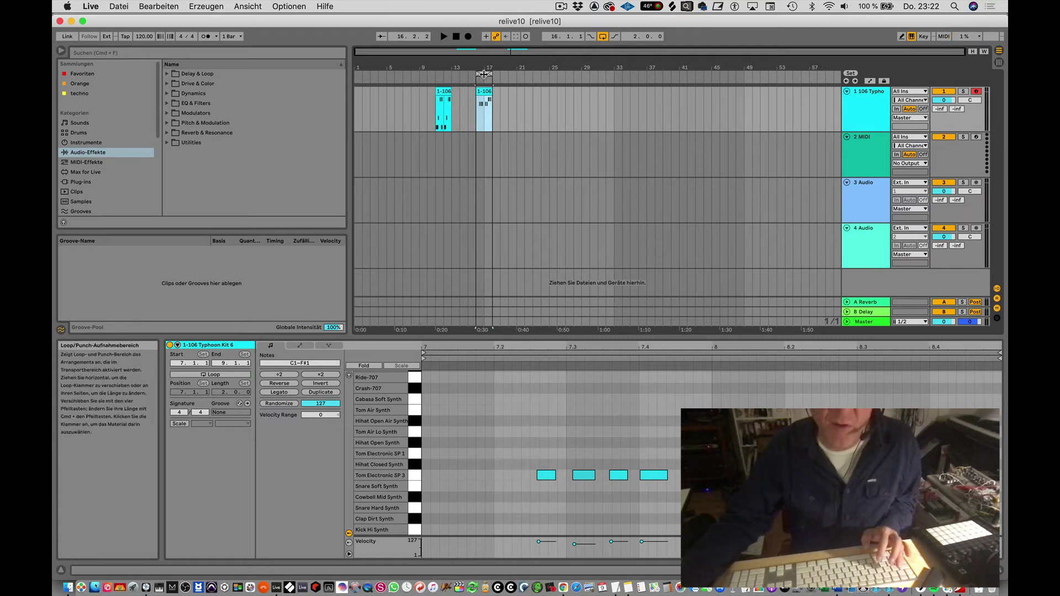
# - Move the two-bar loop to bar 21 and record several drum takes on the 106 Typhoon track with the metronome enabled
pyautogui.moveTo(485, 74); pyautogui.dragTo(533, 73)
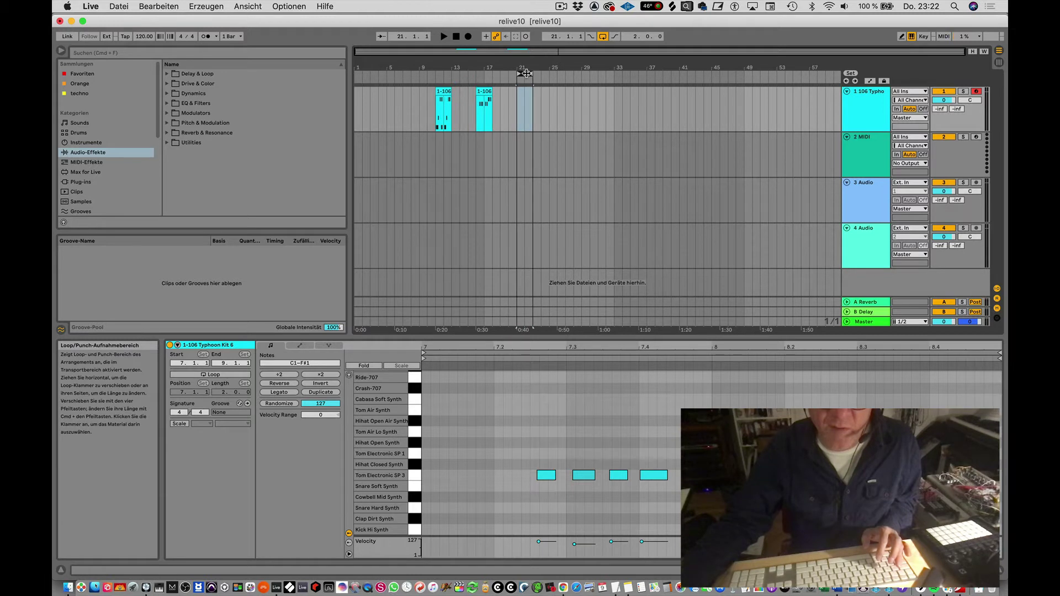
pyautogui.click(469, 38)
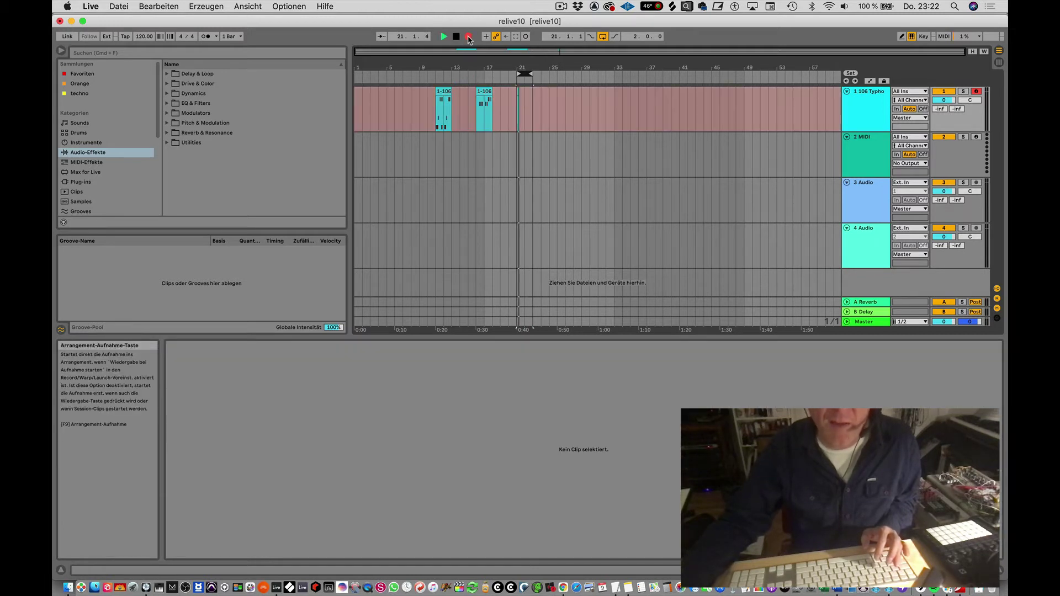
pyautogui.click(208, 36)
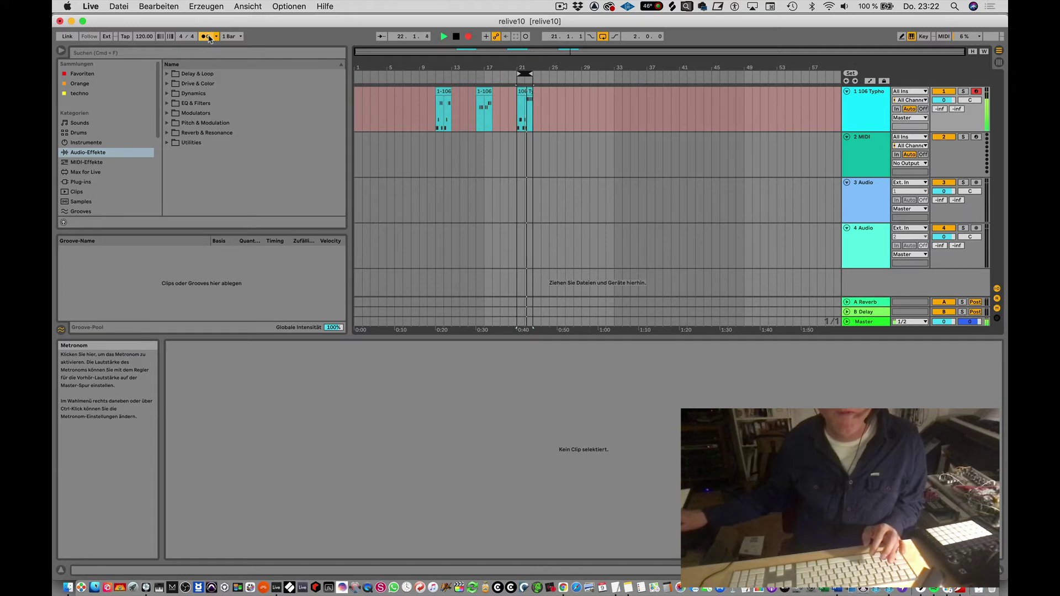
pyautogui.press('space')
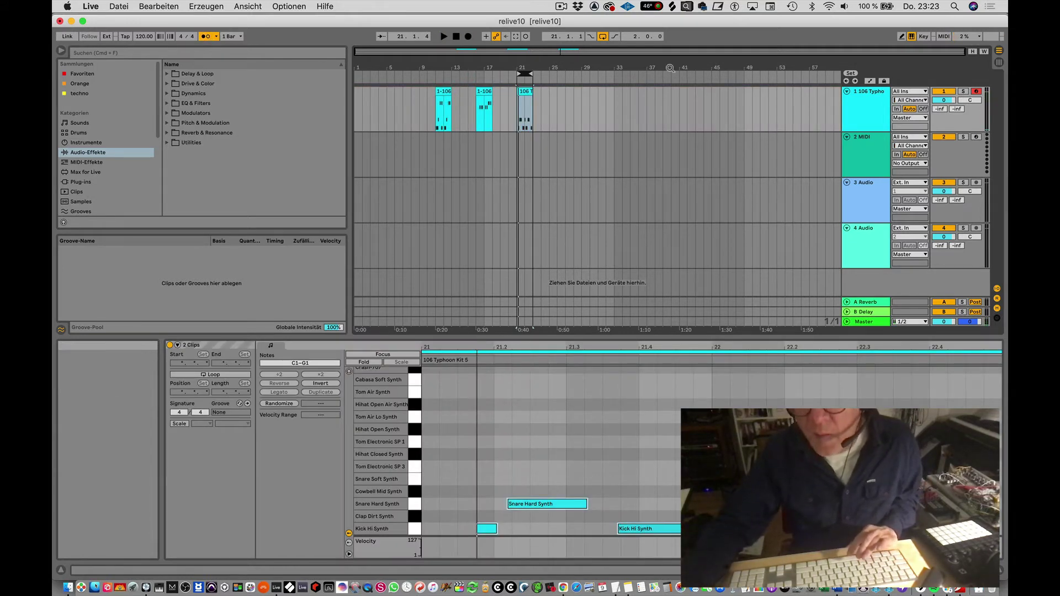
# - Show the take lanes of the 106 Typhoon track and select the 106 Typhoon Kit 4 take
pyautogui.rightClick(871, 117)
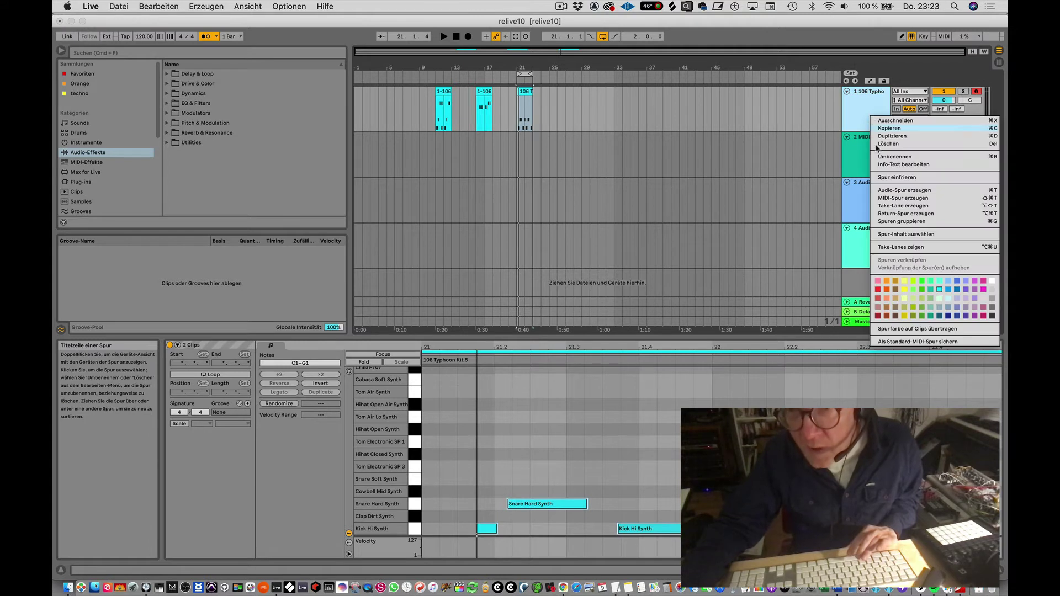
pyautogui.click(896, 247)
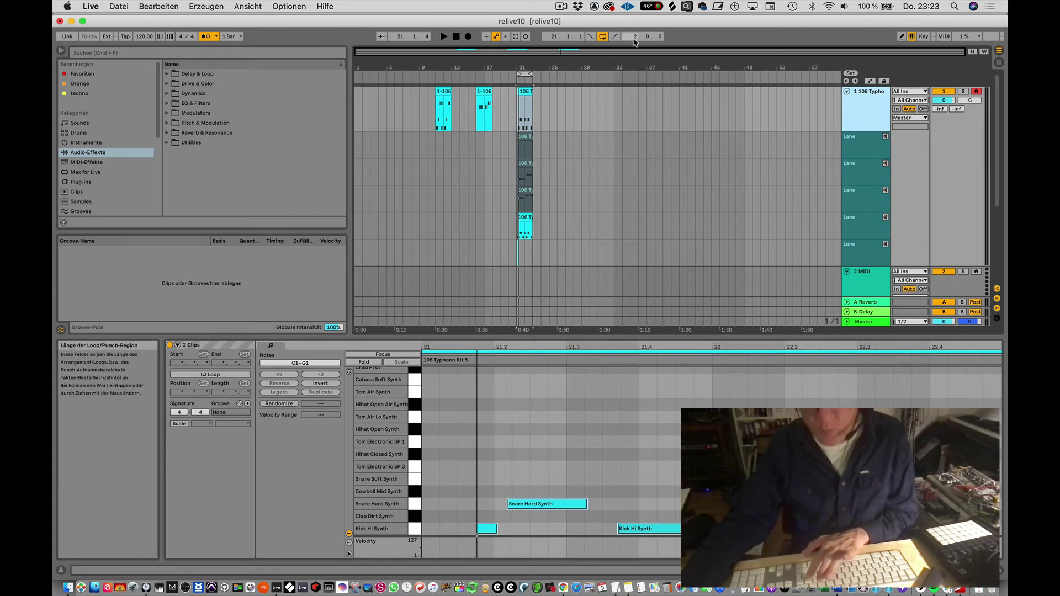
pyautogui.click(526, 218)
pyautogui.press('+')
pyautogui.press('+')
pyautogui.press('+')
pyautogui.press('+')
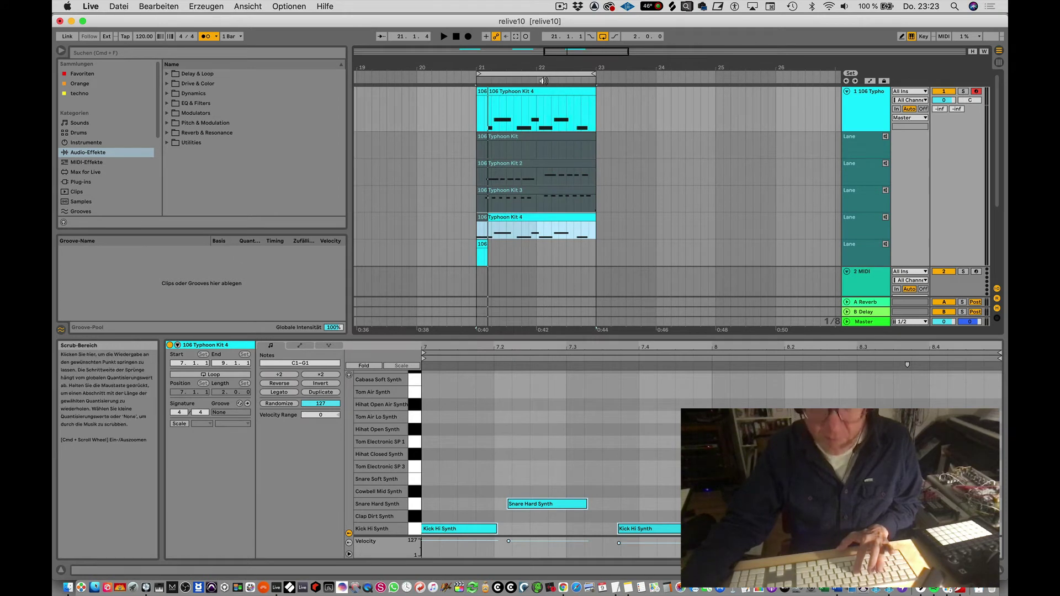
# - In Draw mode, comp one section of the Typhoon Kit 3 take and two sections of the Typhoon Kit 2 take into the main lane
pyautogui.press('b')
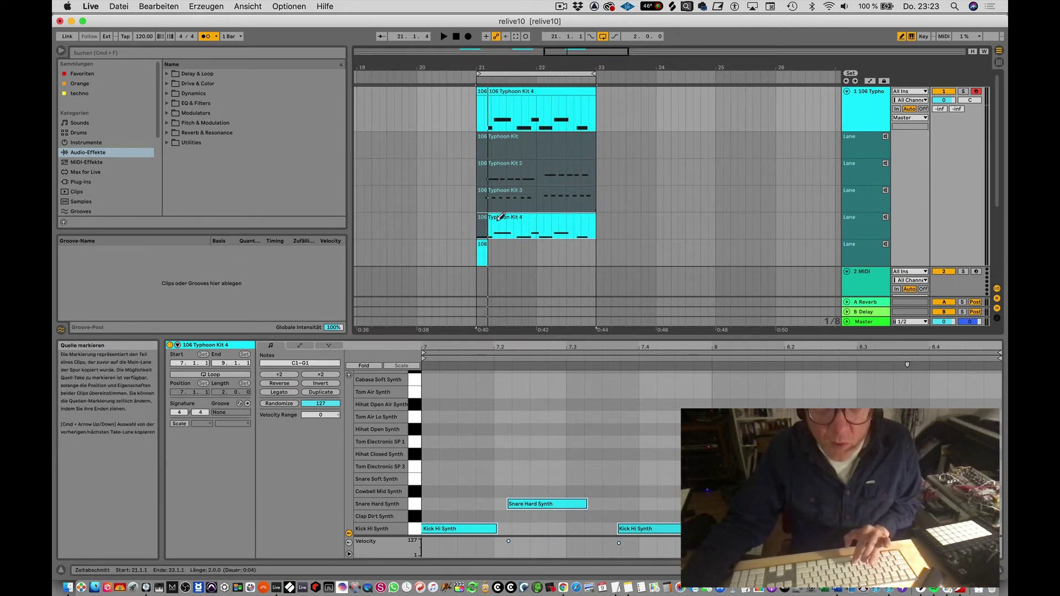
pyautogui.moveTo(499, 195); pyautogui.dragTo(516, 194)
pyautogui.click(525, 167)
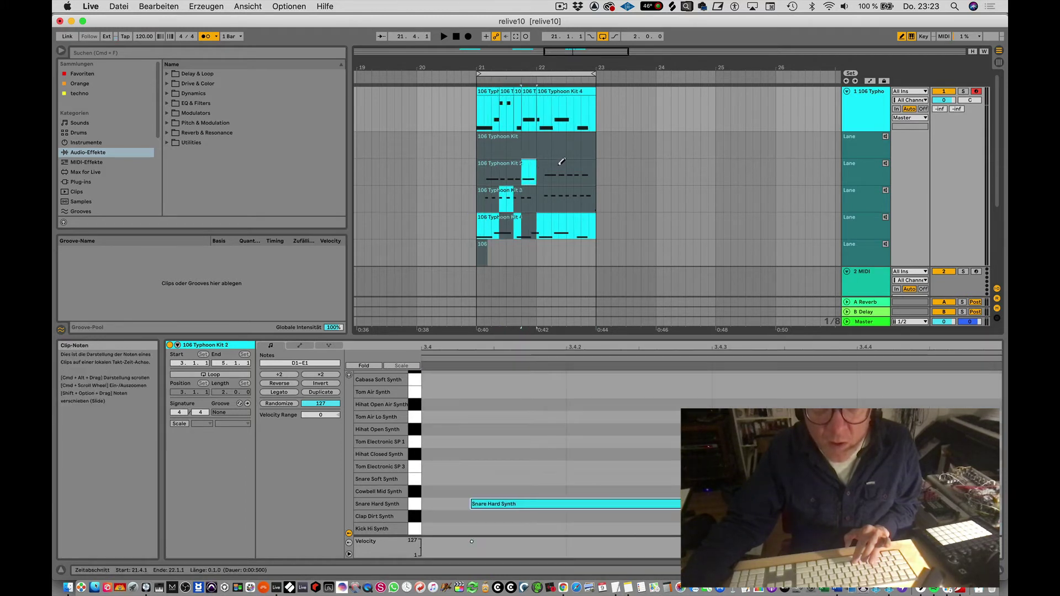
pyautogui.click(573, 174)
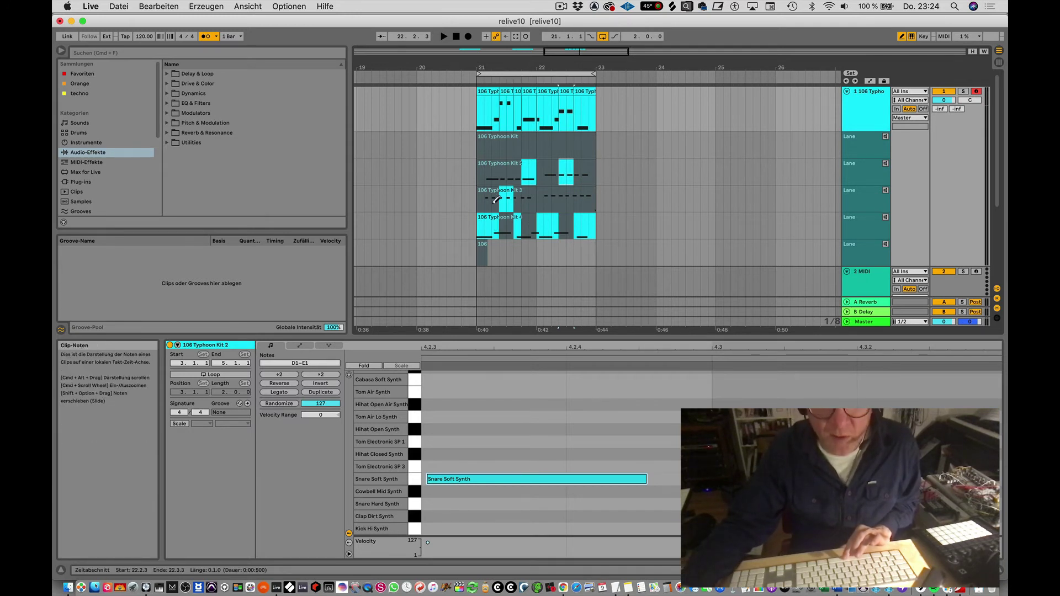
# - Select the two-bar loop at bar 21 and listen to the comped drum pattern
pyautogui.click(515, 73)
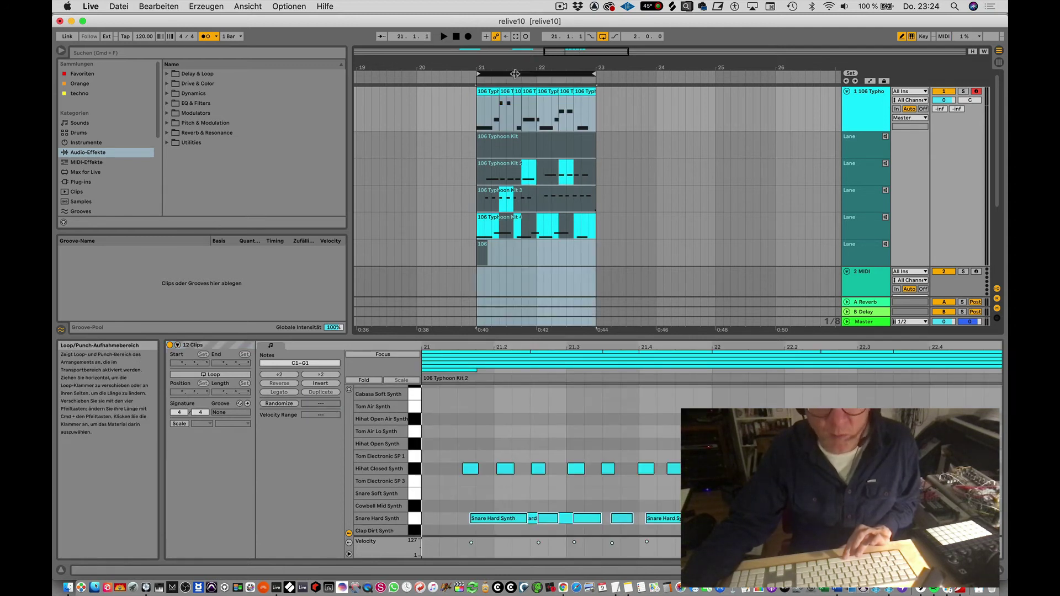
pyautogui.press('space')
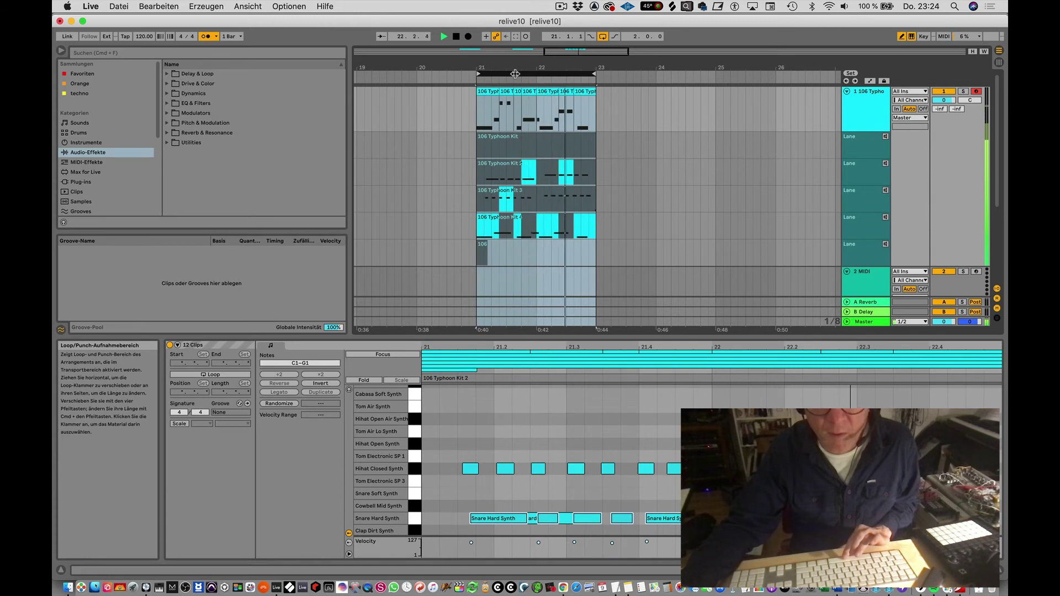
pyautogui.press('space')
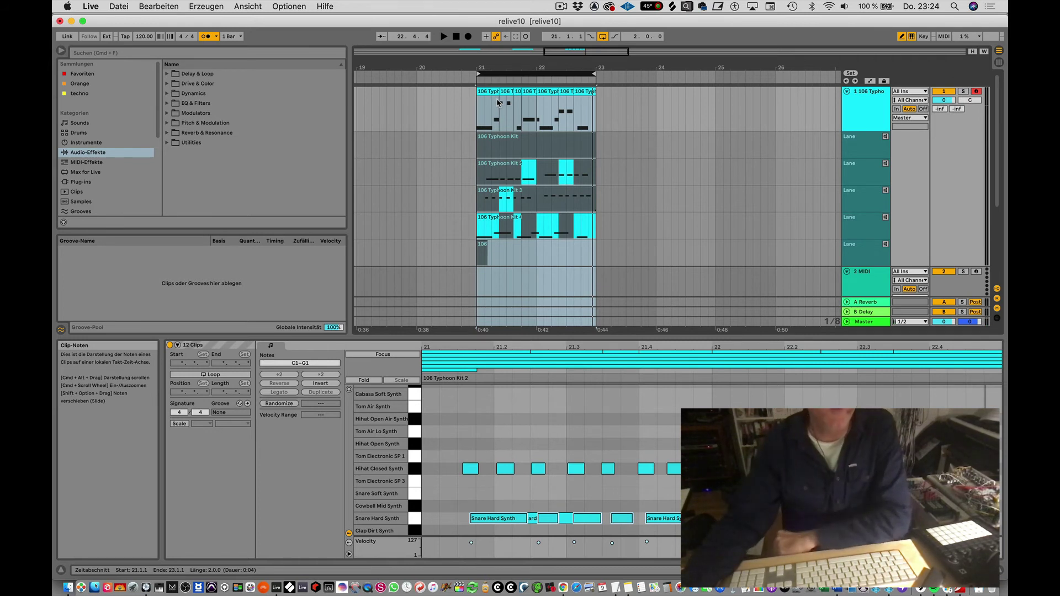
# - Comp the entire Typhoon Kit 3 take, the entire Kit 2 take and finally the Kit 4 take into the main lane
pyautogui.moveTo(479, 197); pyautogui.dragTo(600, 194)
pyautogui.moveTo(479, 165); pyautogui.dragTo(618, 167)
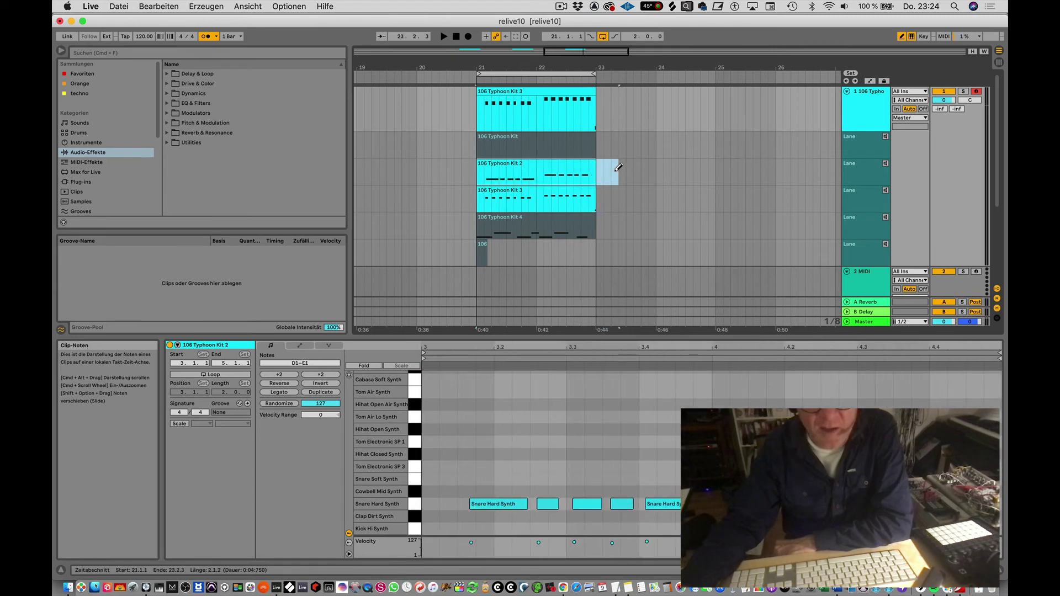
pyautogui.click(569, 225)
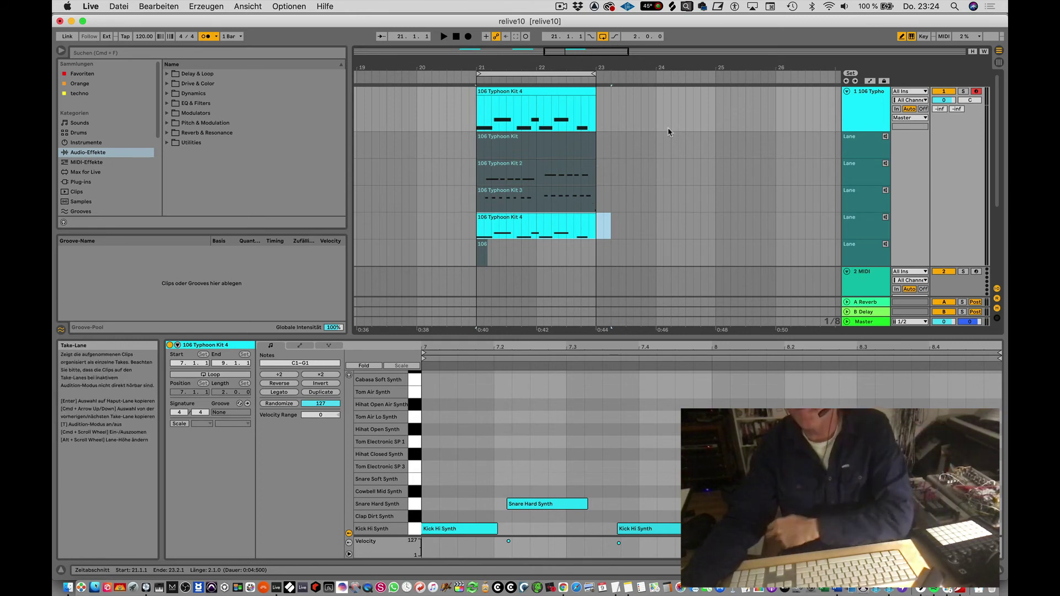
# - Look at the Session view twice, returning to the Arrangement view each time
pyautogui.click(999, 64)
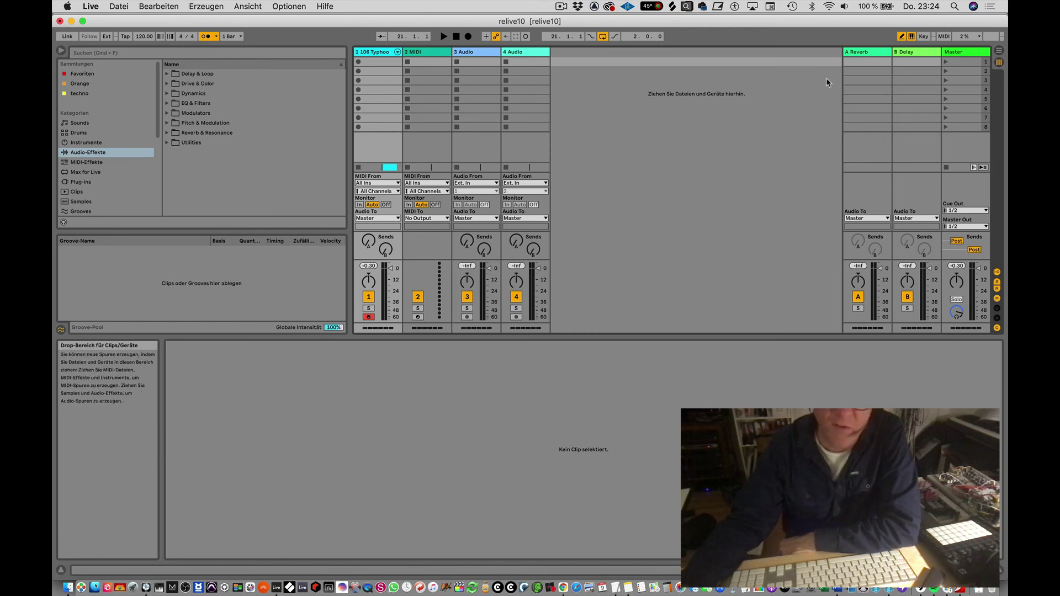
pyautogui.click(999, 52)
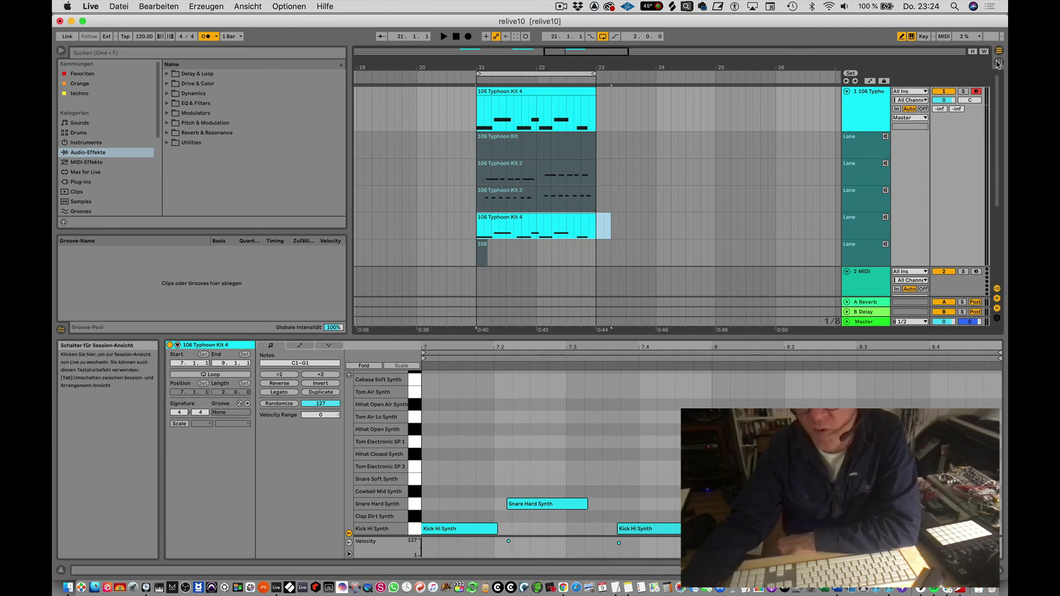
pyautogui.press('Tab')
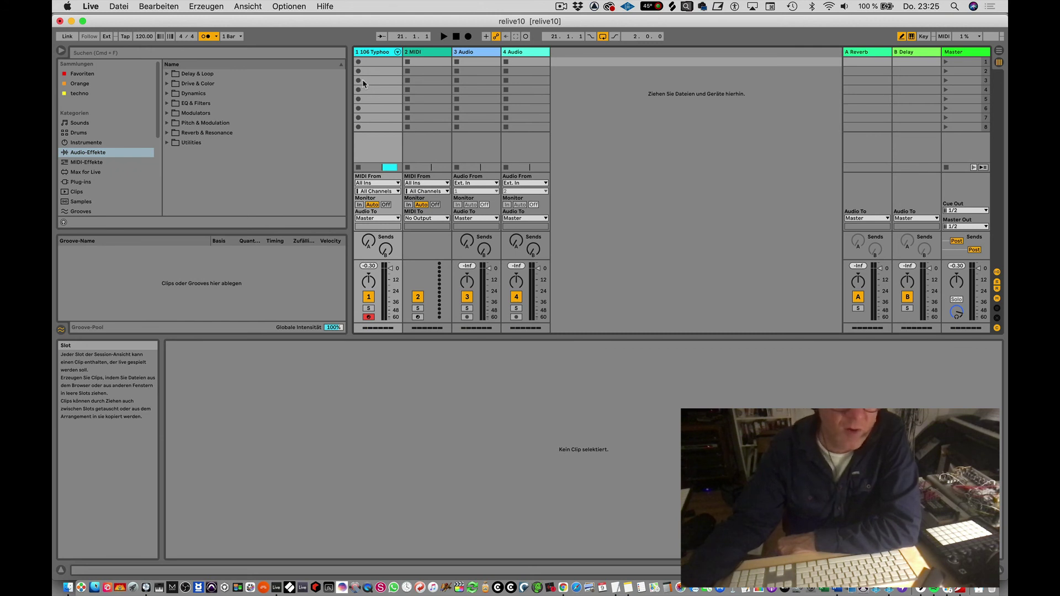
pyautogui.click(1000, 53)
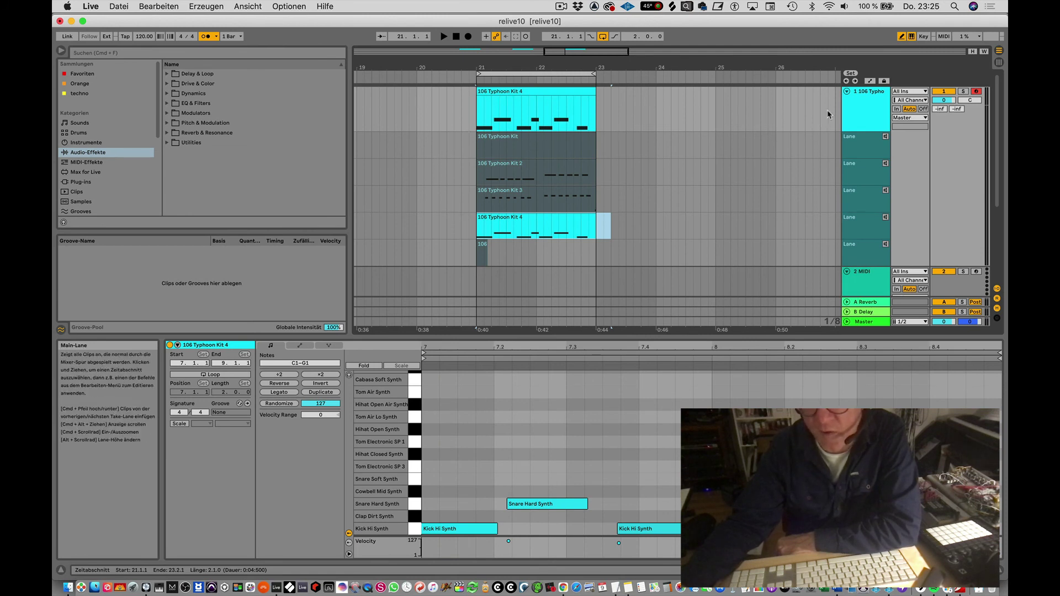
# - Hide the take lanes of the 106 Typhoon track
pyautogui.rightClick(857, 109)
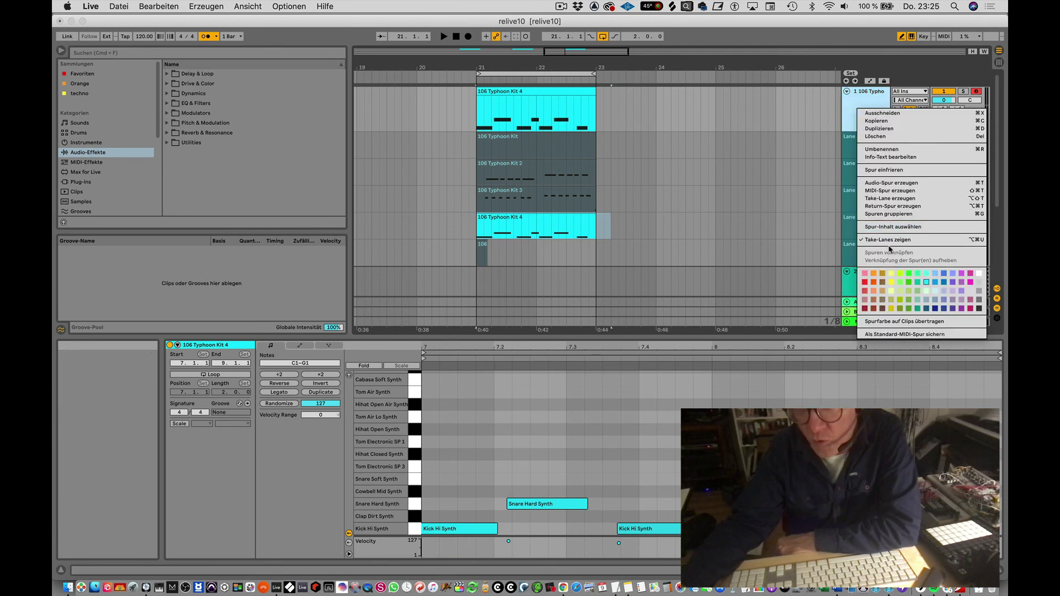
pyautogui.click(890, 241)
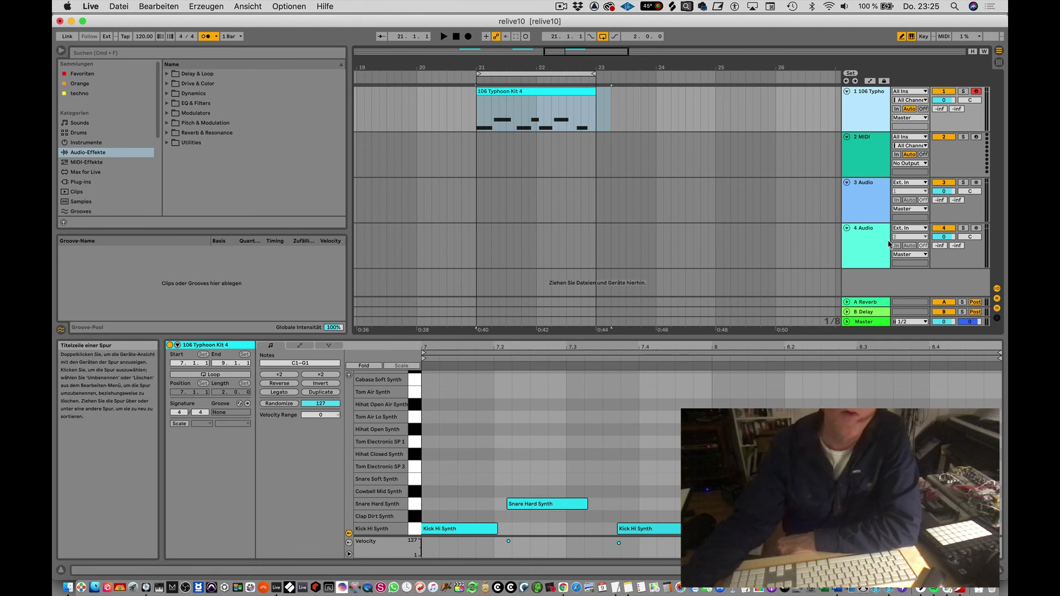